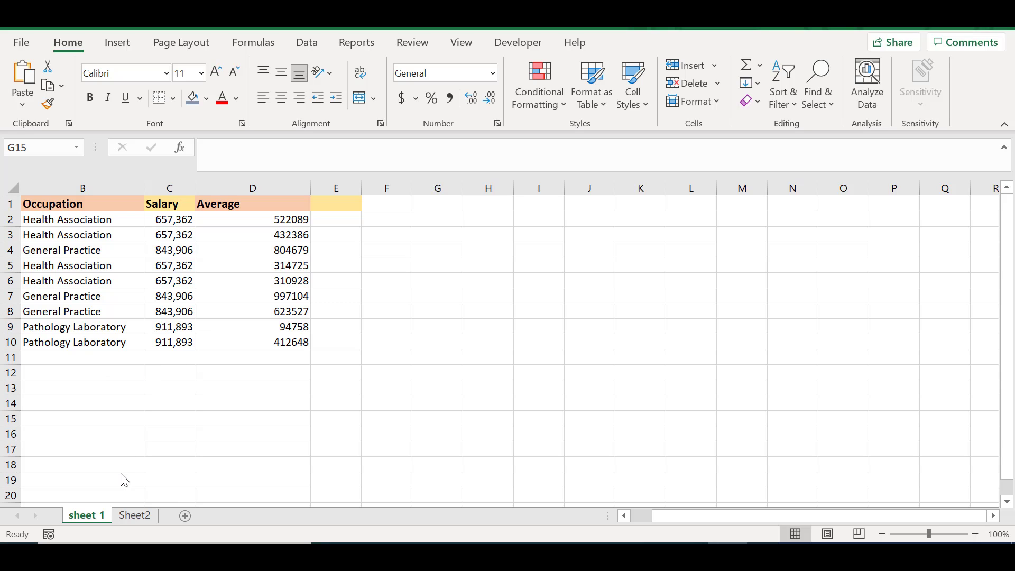
- Look over the data on Sheet2 and return to sheet 1
{"action": "left_click", "coordinate": [135, 518]}
{"action": "left_click", "coordinate": [85, 515]}
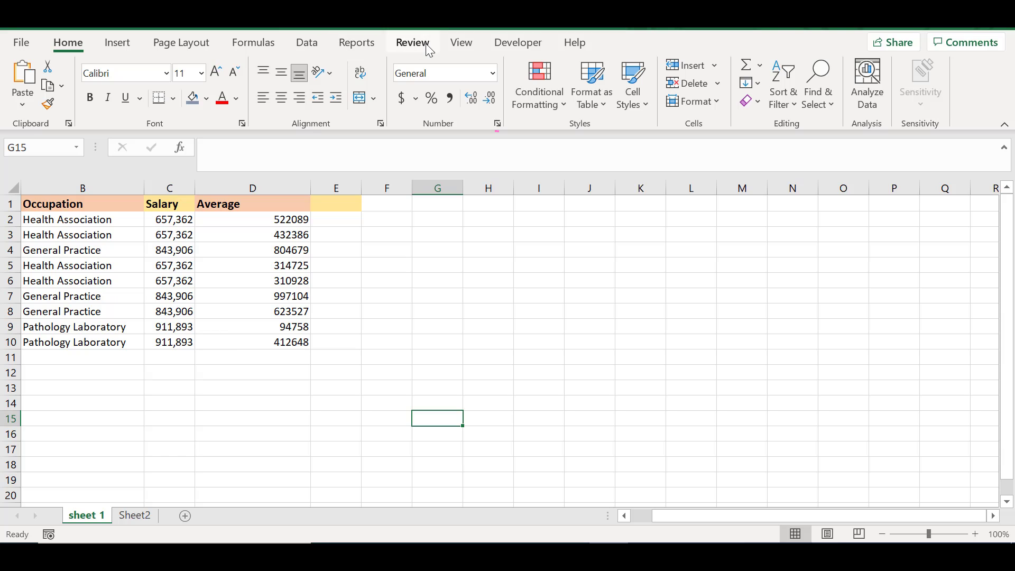
- Check the ribbon customization settings for the Developer tab and accept them as they are
{"action": "left_click", "coordinate": [517, 50]}
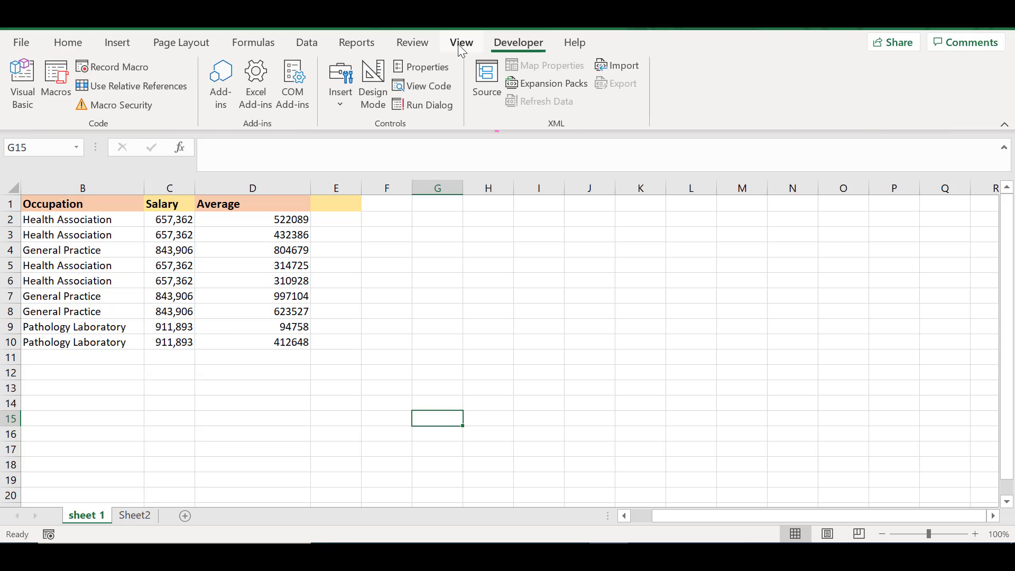
{"action": "left_click", "coordinate": [426, 42]}
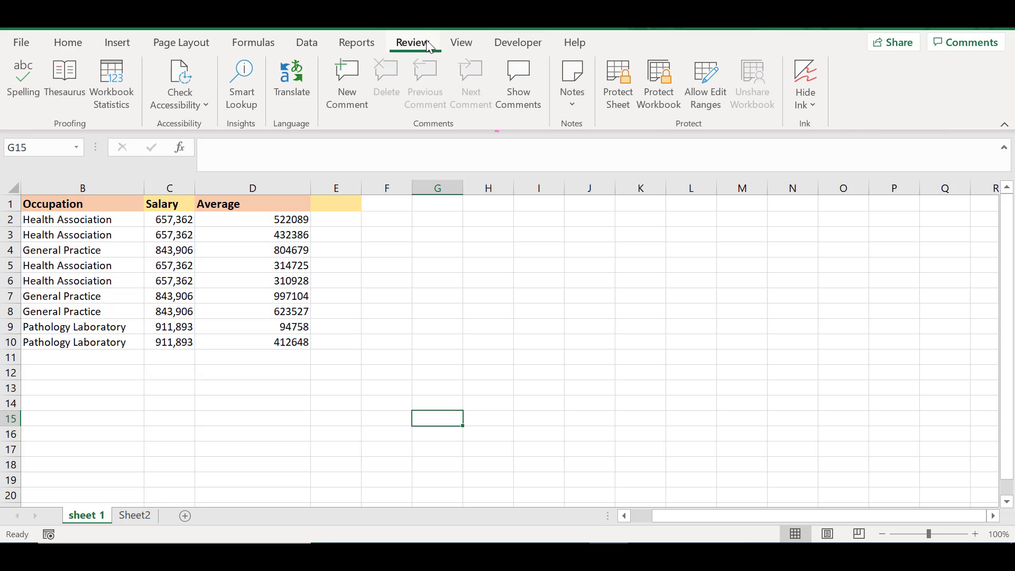
{"action": "right_click", "coordinate": [390, 125]}
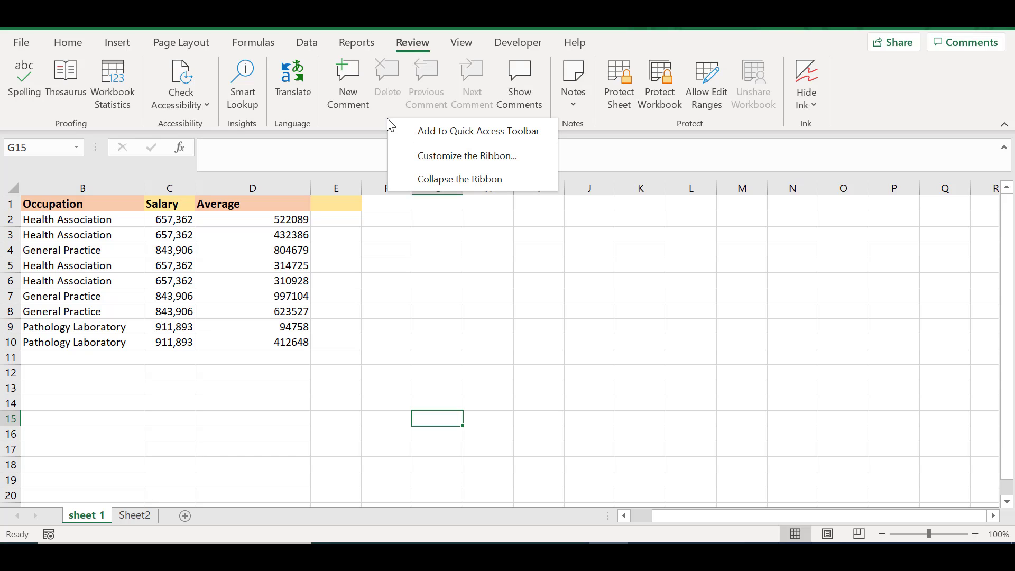
{"action": "left_click", "coordinate": [428, 158]}
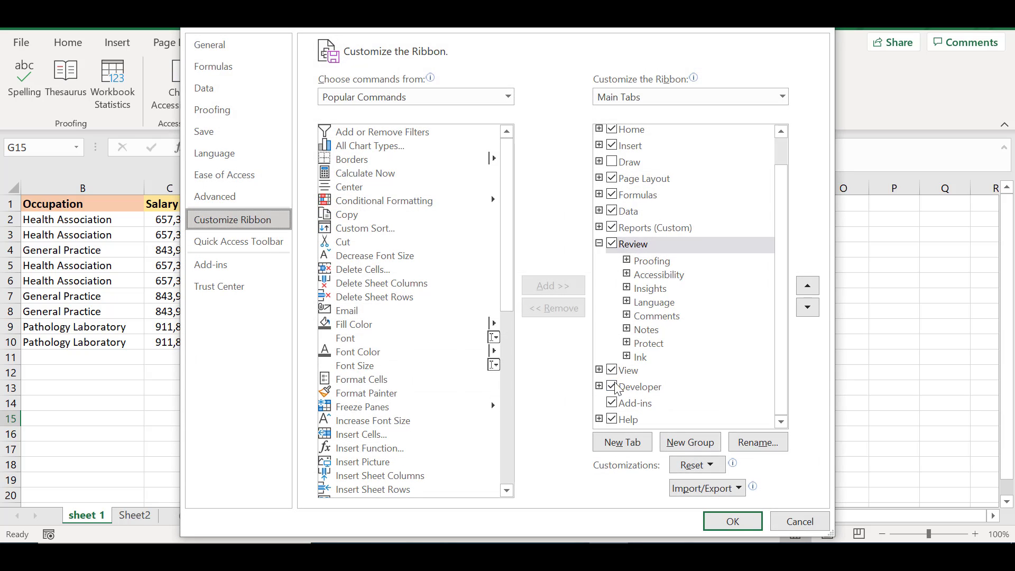
{"action": "left_click", "coordinate": [732, 523]}
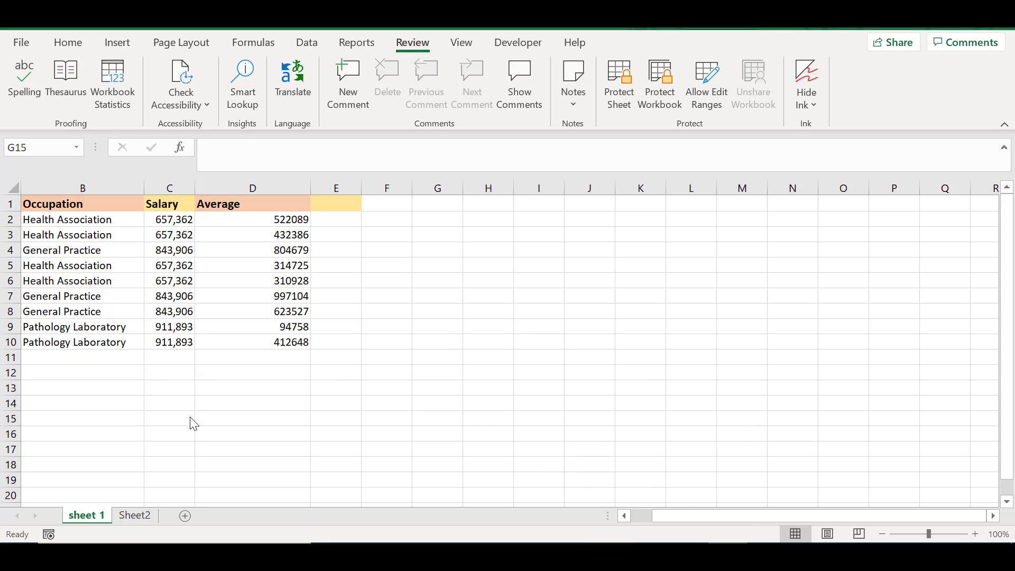
- Start recording a macro named chart with the letter b as its Ctrl shortcut
{"action": "left_click", "coordinate": [48, 535]}
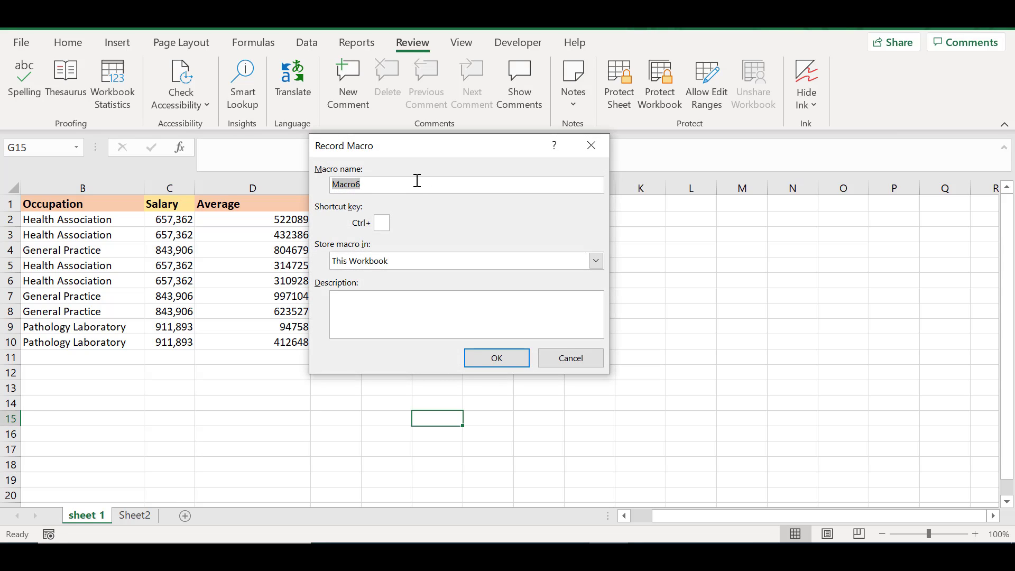
{"action": "key", "text": "BackSpace"}
{"action": "type", "text": "chart"}
{"action": "type", "text": "b"}
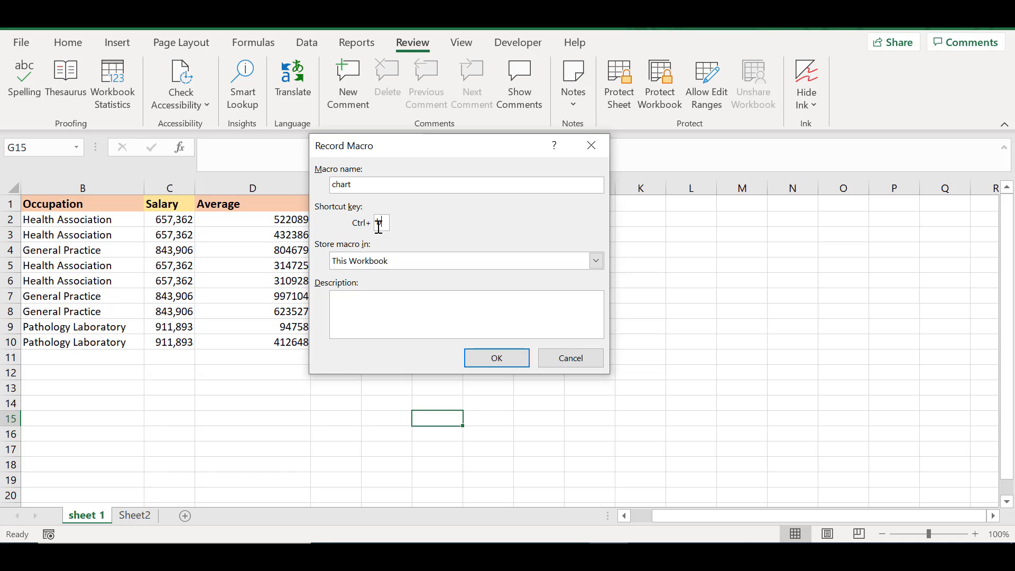
{"action": "left_click", "coordinate": [497, 359]}
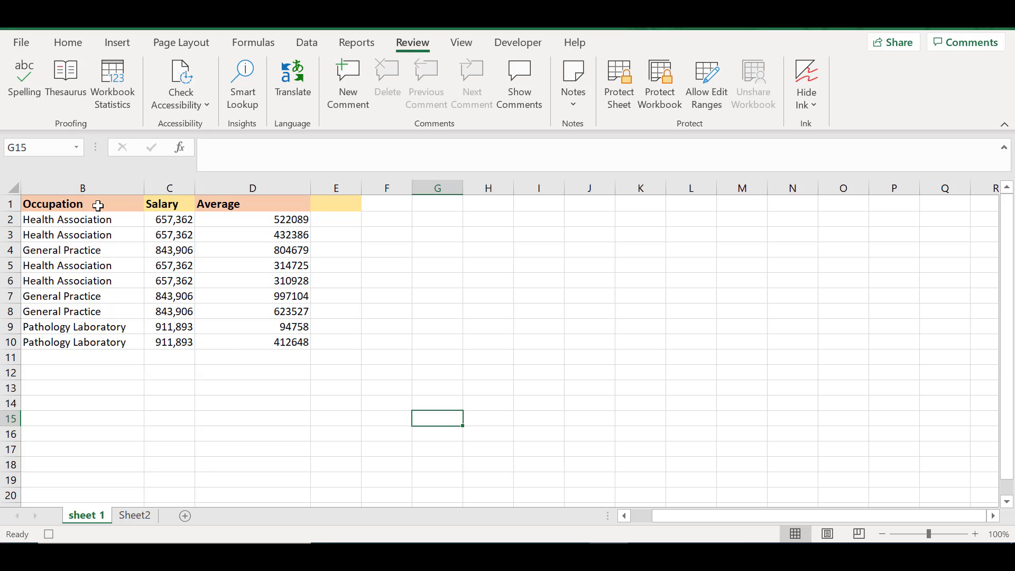
- Insert a clustered column and line combo chart from the Occupation, Salary and Average data in B1:D10
{"action": "left_click", "coordinate": [98, 205]}
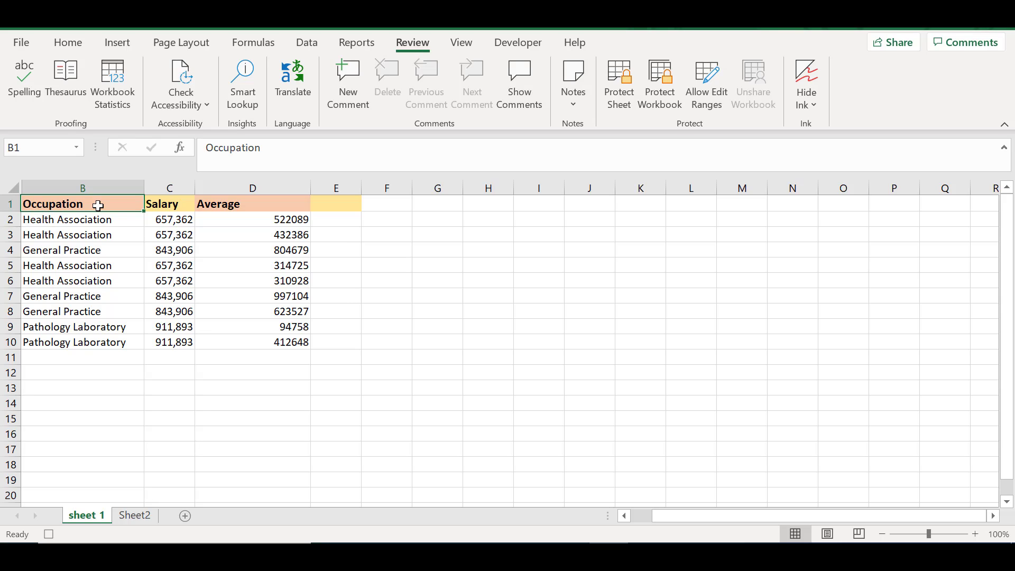
{"action": "key", "text": "shift+Down"}
{"action": "key", "text": "shift+Down"}
{"action": "key", "text": "shift+Down"}
{"action": "key", "text": "shift+Down"}
{"action": "key", "text": "shift+Down"}
{"action": "key", "text": "shift+Down"}
{"action": "key", "text": "shift+Down"}
{"action": "key", "text": "shift+Down"}
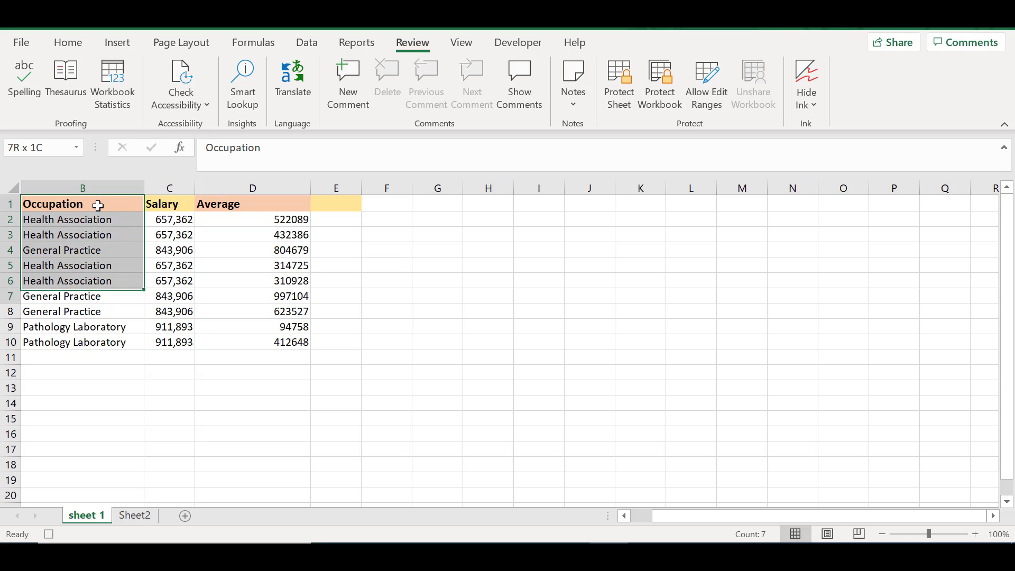
{"action": "key", "text": "shift+Down"}
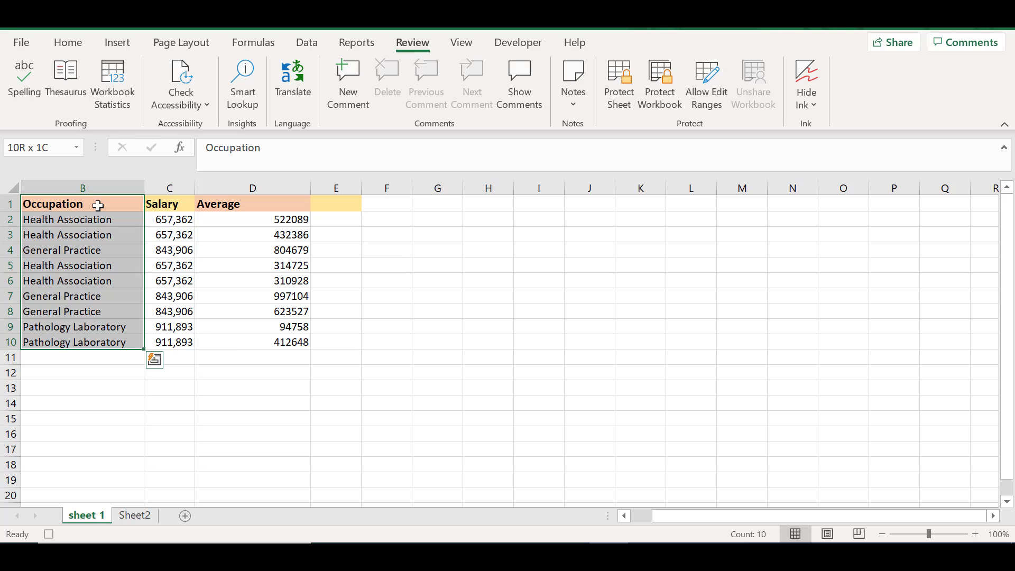
{"action": "key", "text": "shift+Right"}
{"action": "key", "text": "shift+Right"}
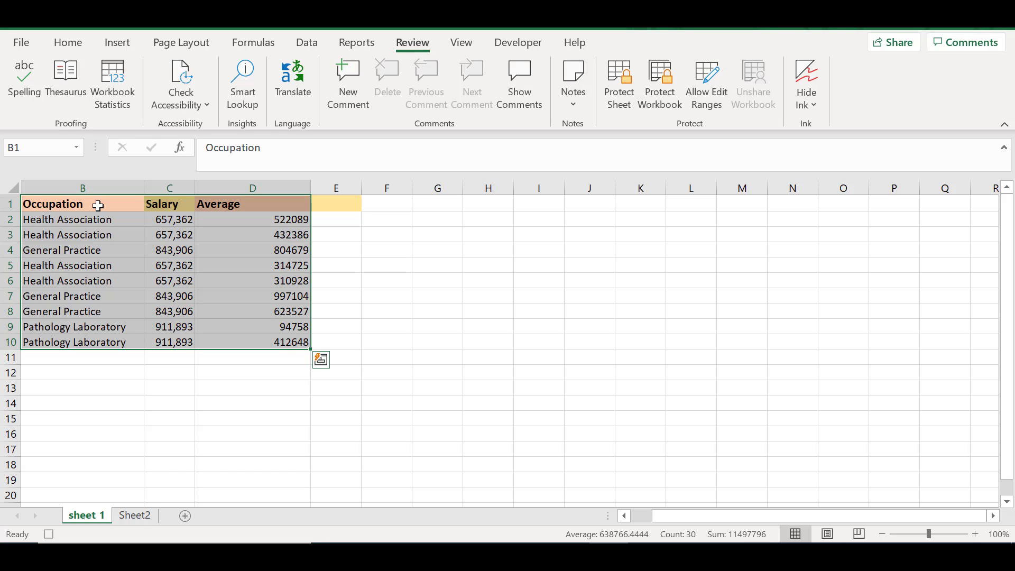
{"action": "left_click", "coordinate": [119, 44]}
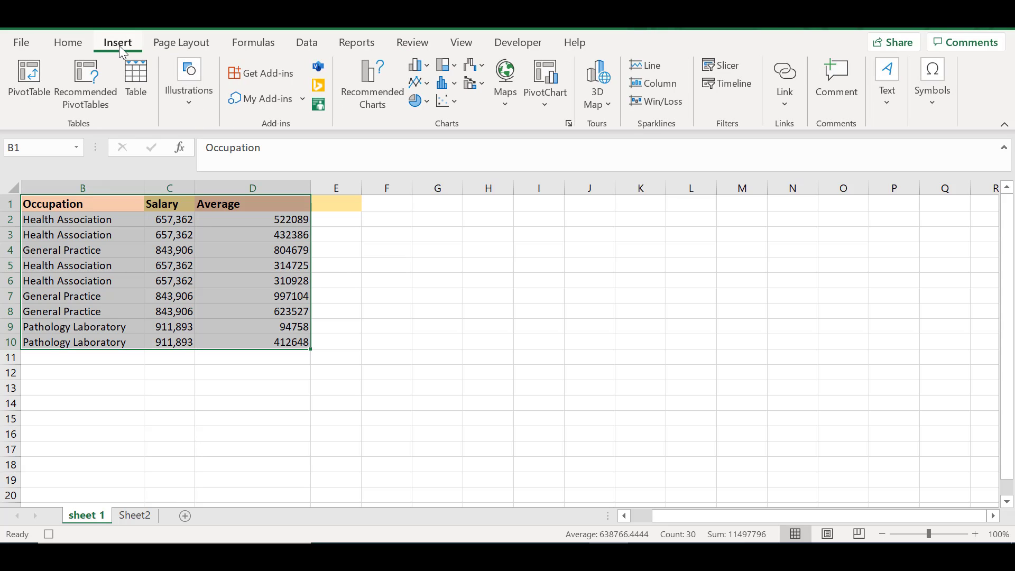
{"action": "left_click", "coordinate": [485, 88]}
{"action": "left_click", "coordinate": [485, 140]}
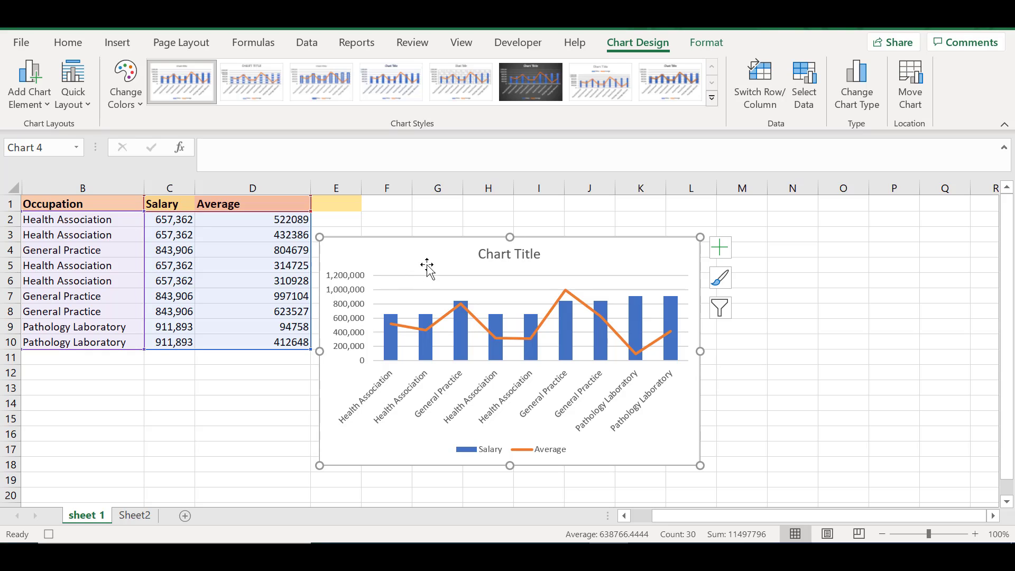
- Apply the first Colorful palette to the combo chart
{"action": "left_click", "coordinate": [431, 326]}
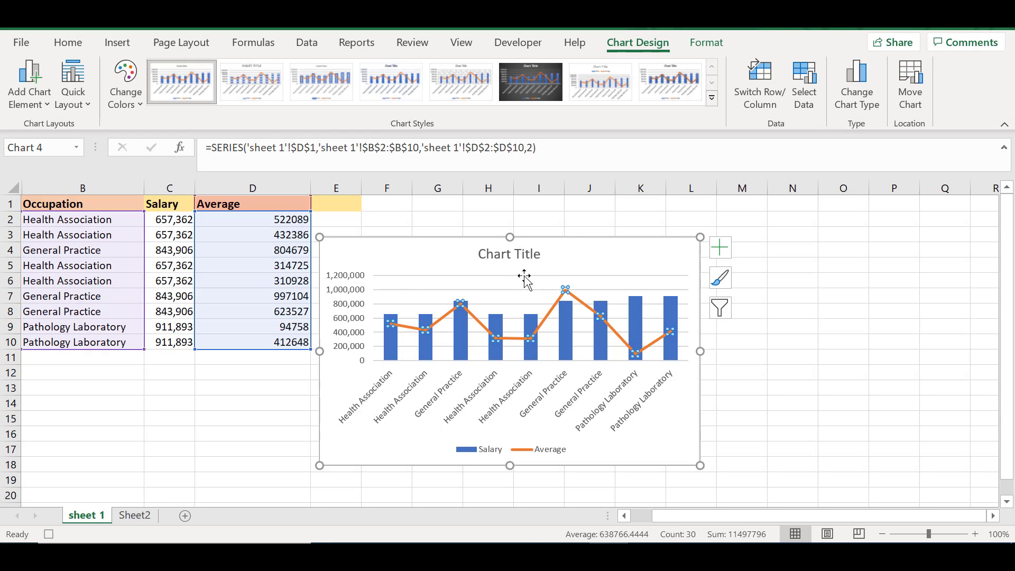
{"action": "left_click", "coordinate": [459, 343]}
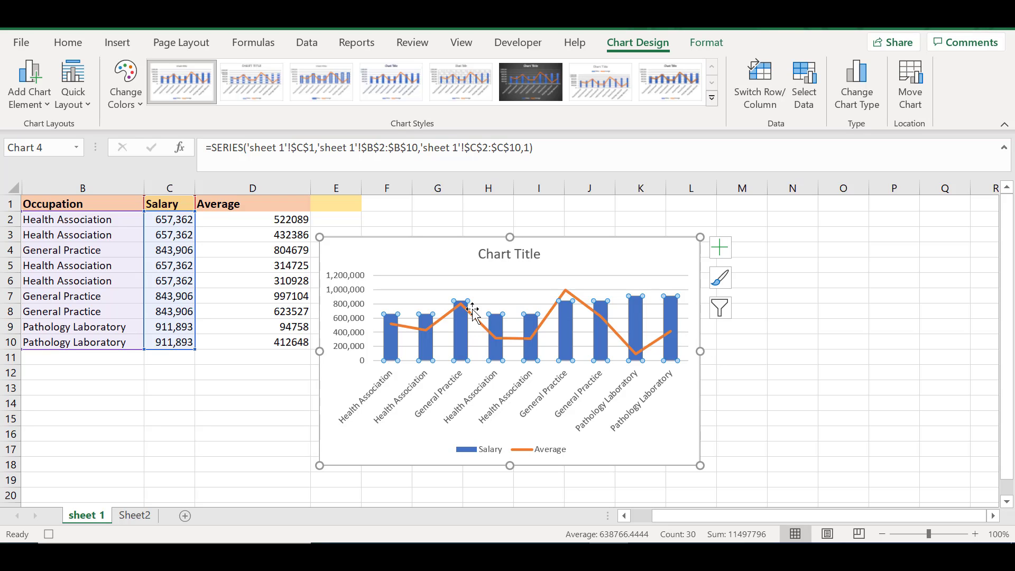
{"action": "left_click", "coordinate": [126, 102]}
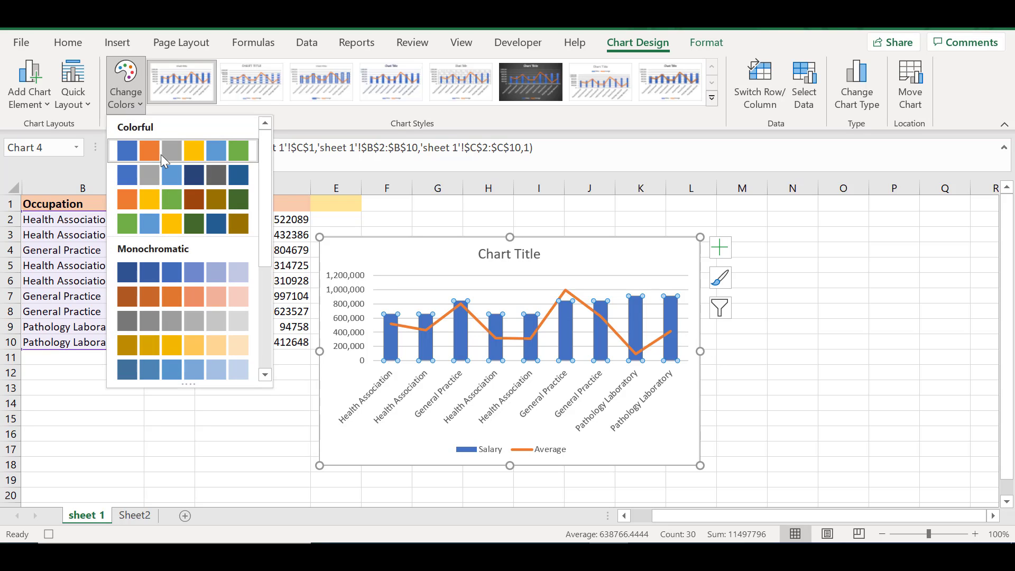
{"action": "left_click", "coordinate": [192, 157]}
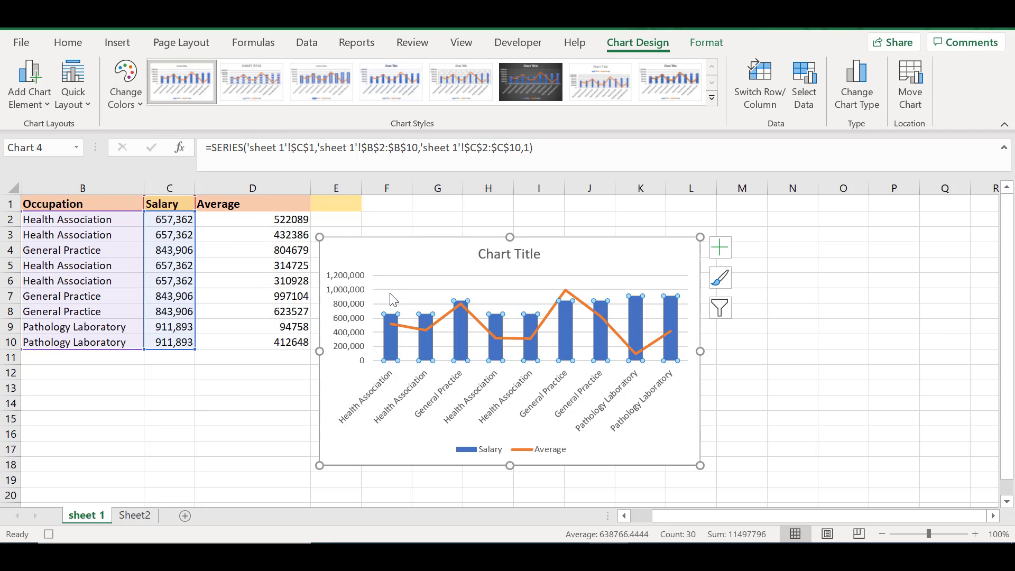
- Apply the third chart style, with lighter outlined columns and a thinner line, to the combo chart
{"action": "left_click", "coordinate": [406, 319]}
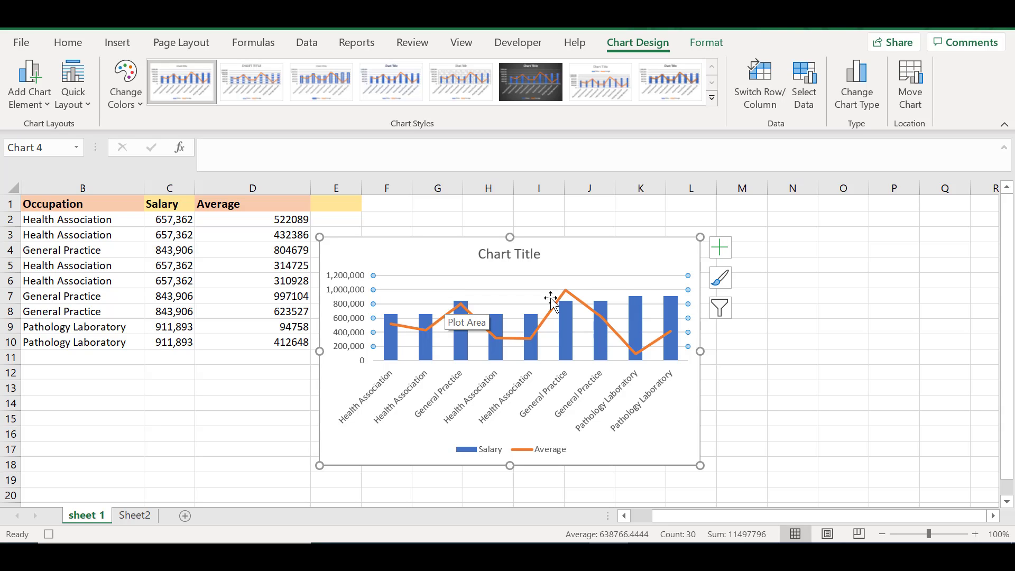
{"action": "left_click", "coordinate": [723, 282]}
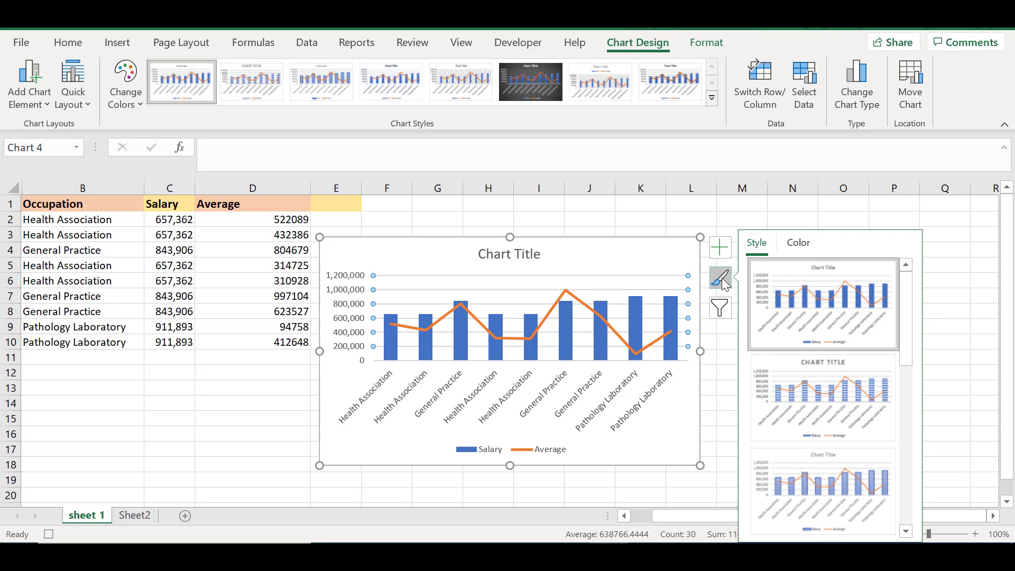
{"action": "left_click_drag", "start_coordinate": [906, 294], "coordinate": [906, 345]}
{"action": "left_click", "coordinate": [825, 335]}
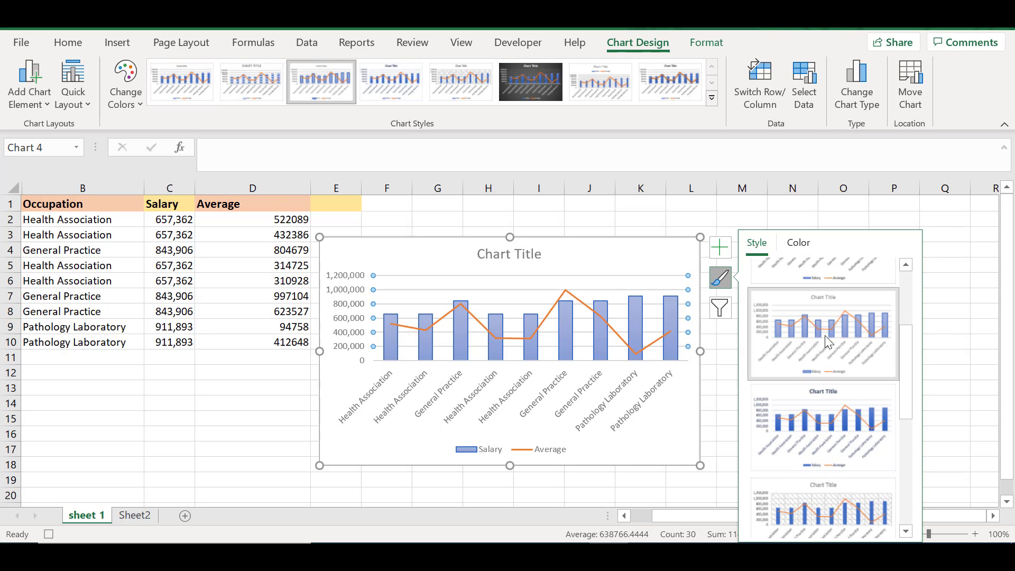
{"action": "left_click", "coordinate": [576, 270]}
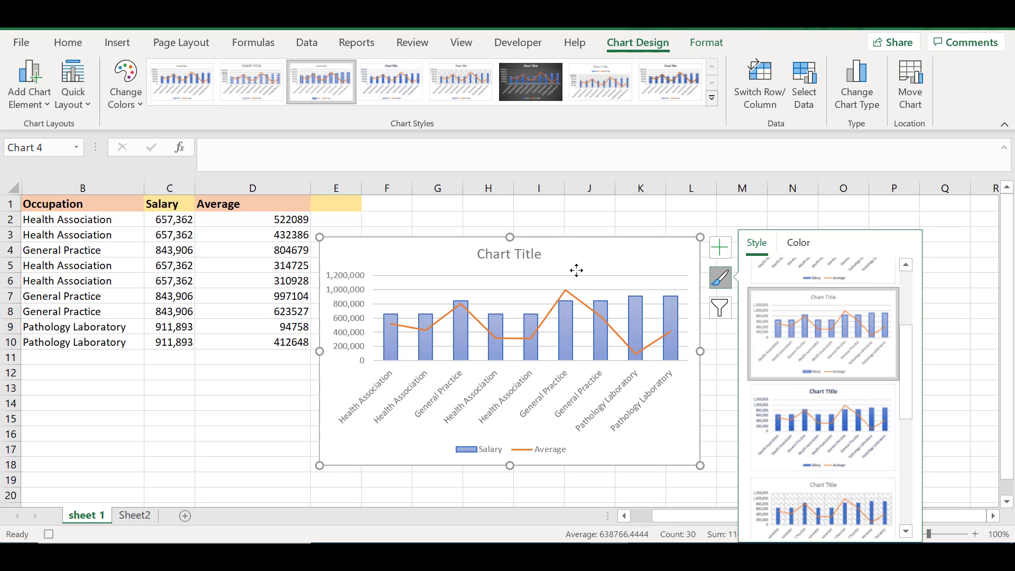
{"action": "left_click", "coordinate": [584, 265]}
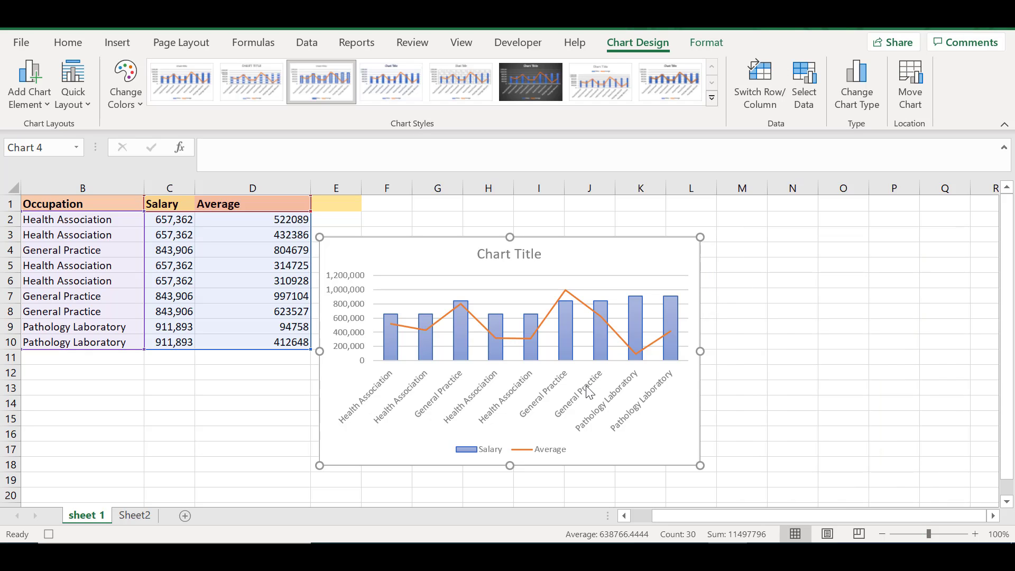
- Change the chart title to "Salary average by occupation" and stop recording the macro
{"action": "left_click", "coordinate": [517, 255]}
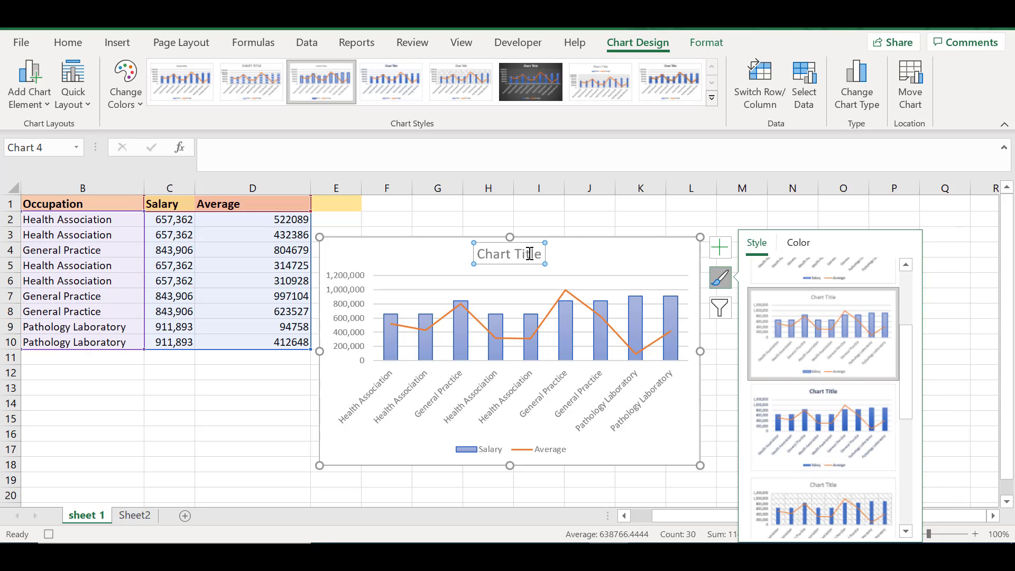
{"action": "double_click", "coordinate": [530, 255]}
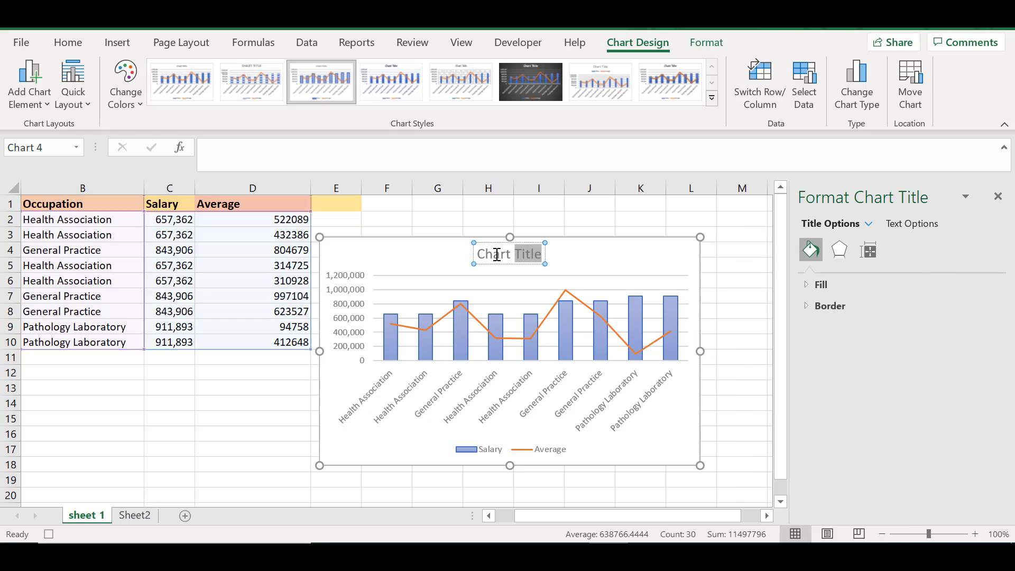
{"action": "triple_click", "coordinate": [497, 255]}
{"action": "key", "text": "BackSpace"}
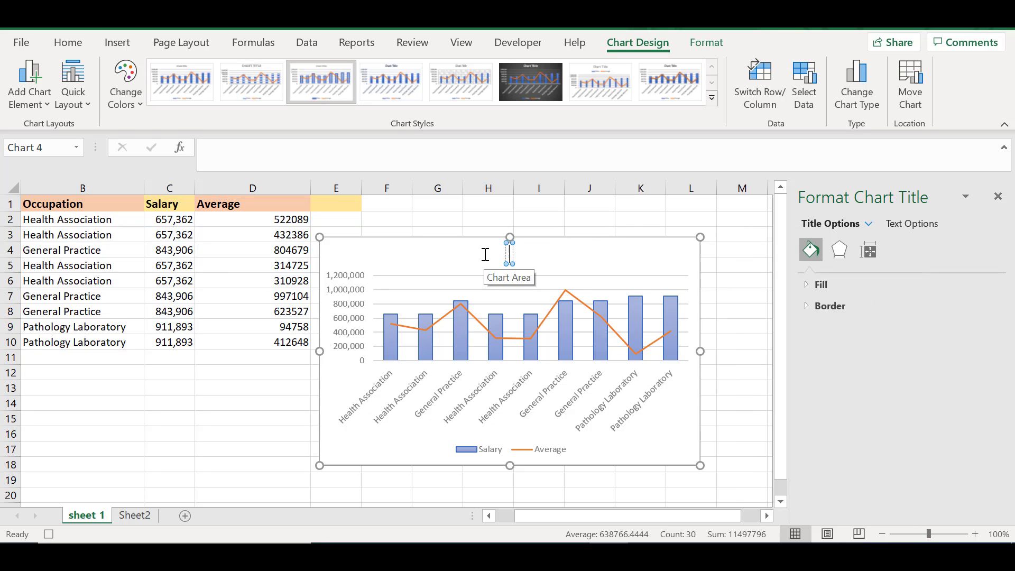
{"action": "type", "text": "O"}
{"action": "key", "text": "BackSpace"}
{"action": "type", "text": "Salary"}
{"action": "type", "text": " by"}
{"action": "key", "text": "BackSpace"}
{"action": "key", "text": "BackSpace"}
{"action": "key", "text": "BackSpace"}
{"action": "type", "text": "average b"}
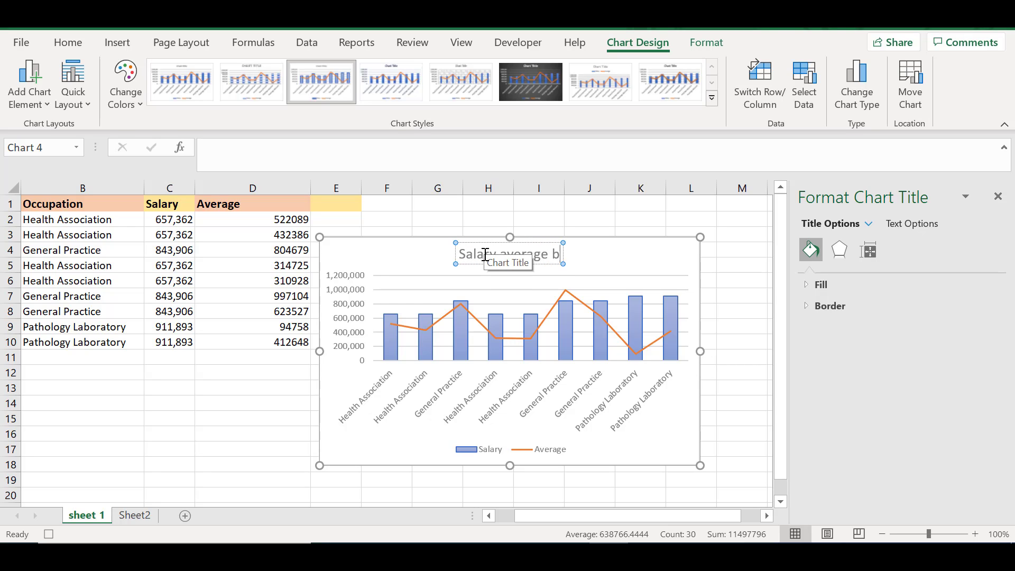
{"action": "type", "text": "y occup"}
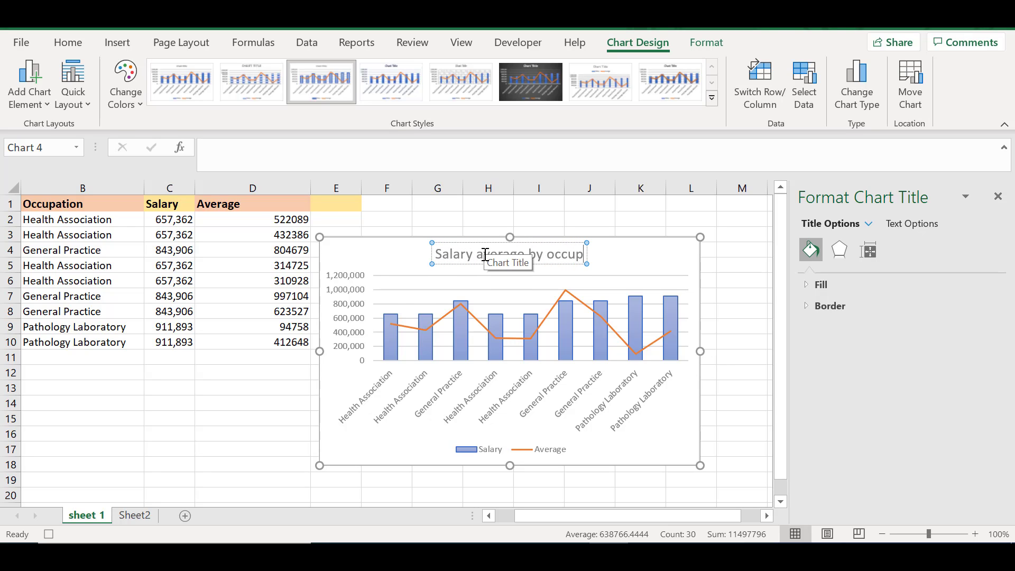
{"action": "type", "text": "ation"}
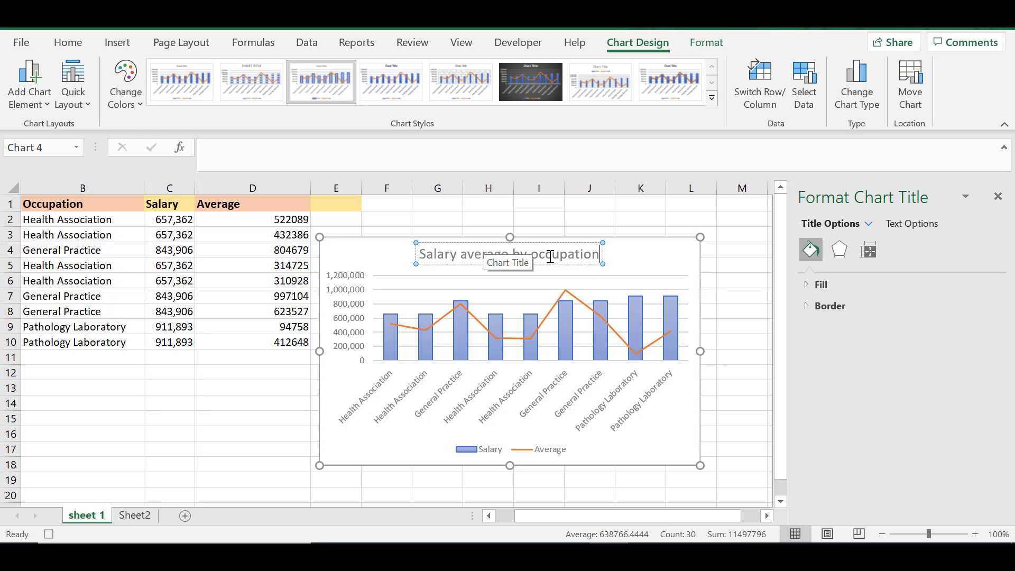
{"action": "left_click", "coordinate": [651, 256]}
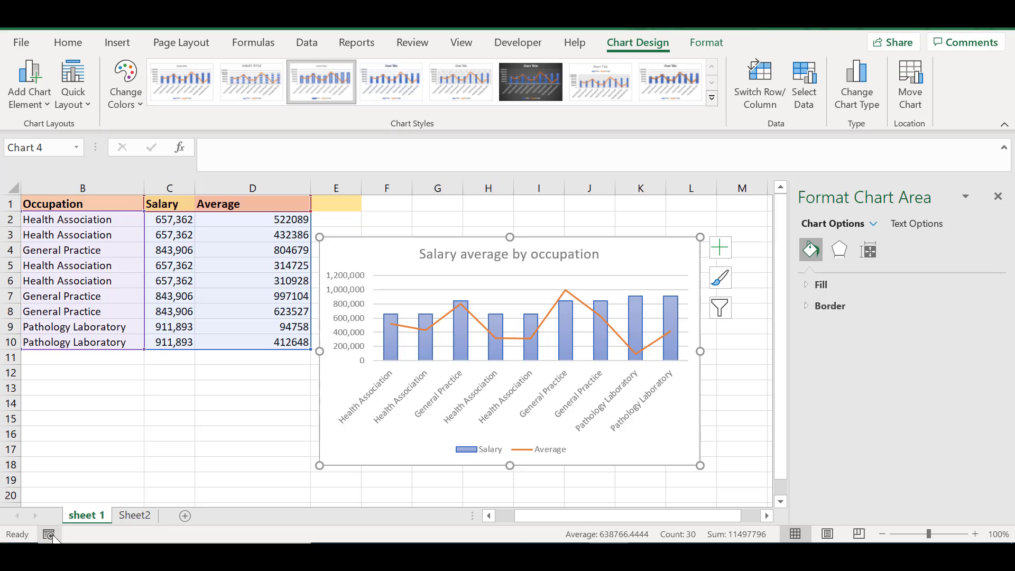
- Run the recorded chart macro on Sheet2 from cell G10 and select the new chart's title
{"action": "left_click", "coordinate": [139, 517]}
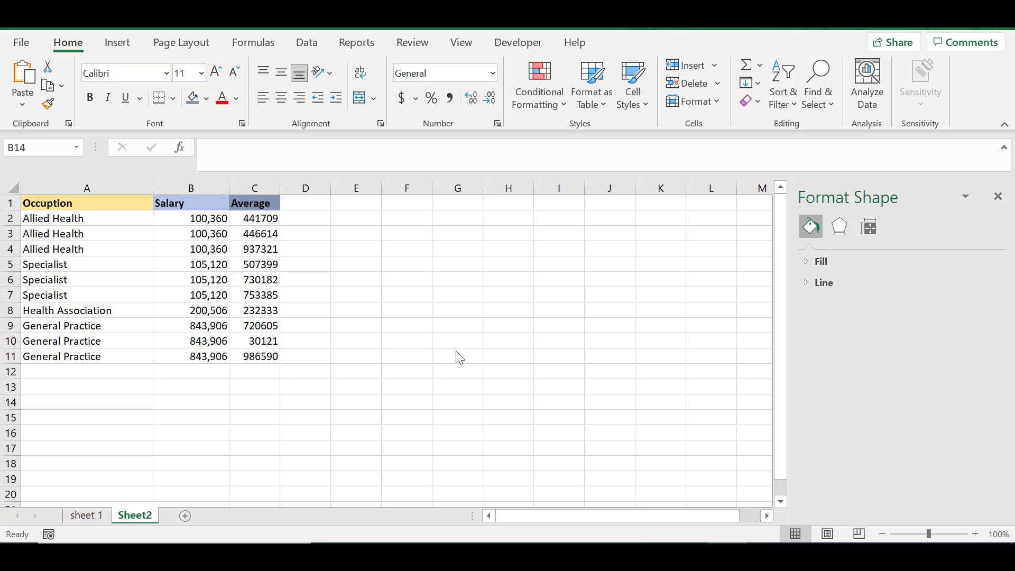
{"action": "left_click", "coordinate": [451, 337]}
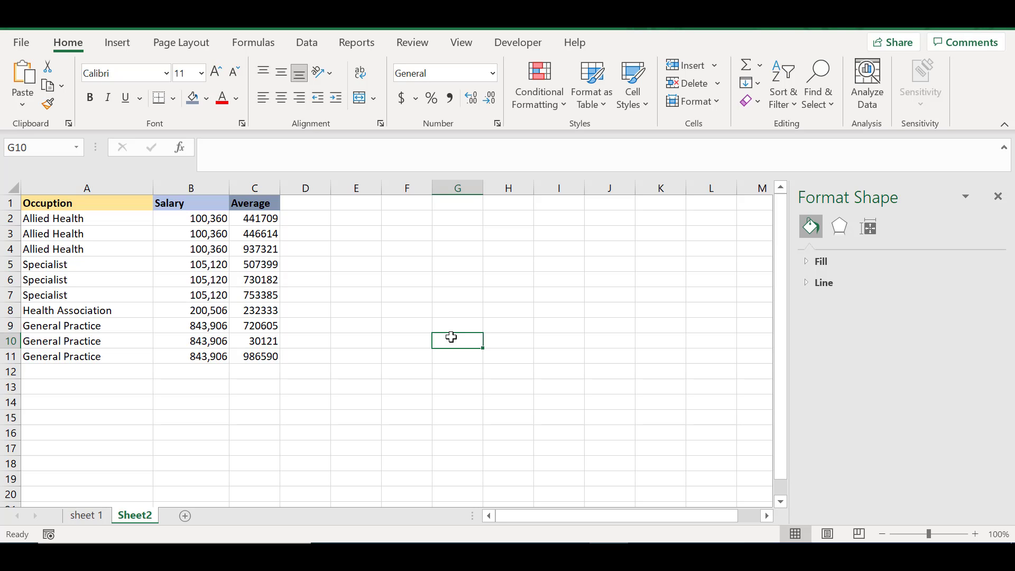
{"action": "key", "text": "ctrl+z"}
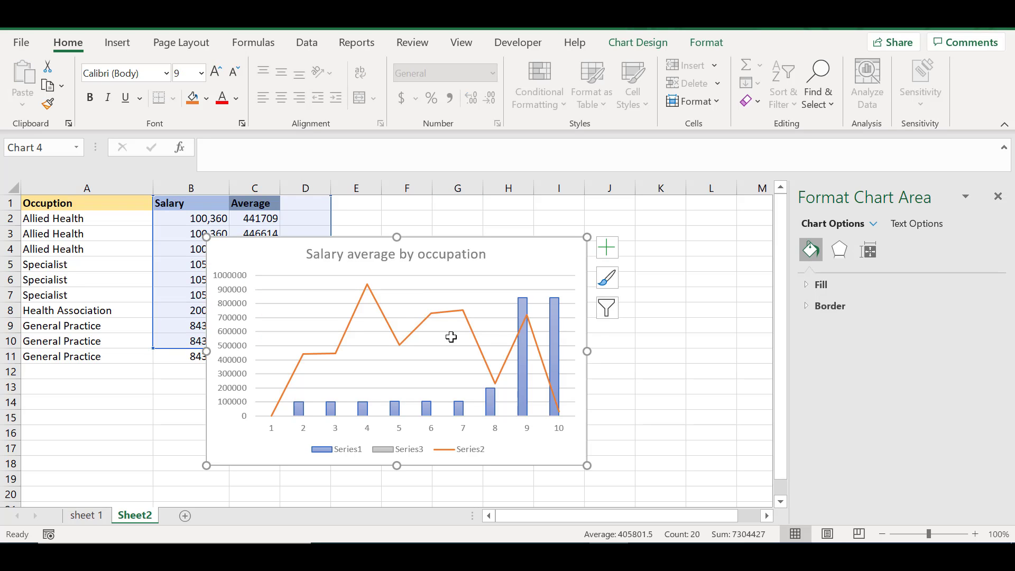
{"action": "left_click", "coordinate": [430, 253]}
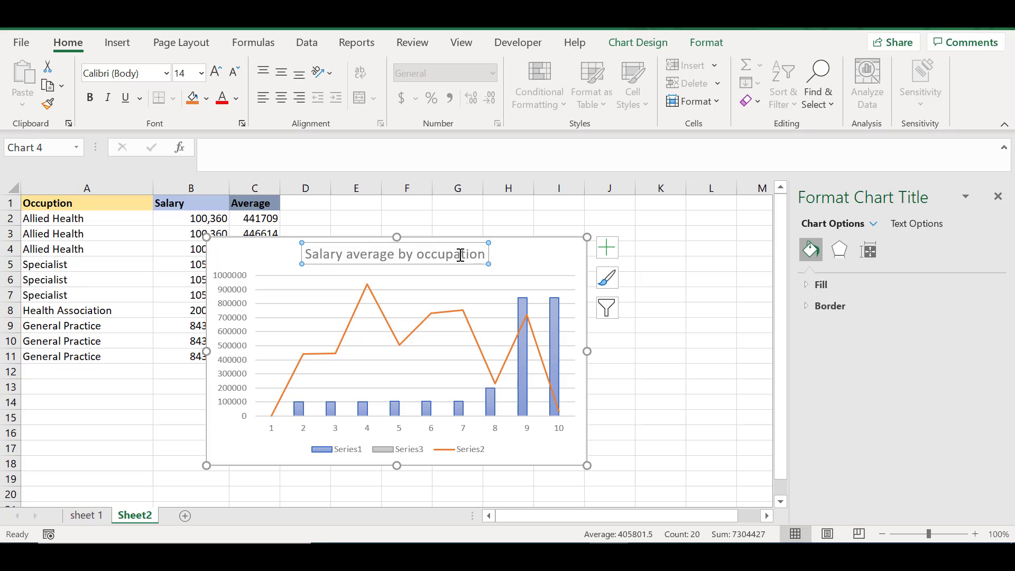
- Move the combo chart on Sheet2 slightly up and away from the salary data in columns A to C
{"action": "left_click_drag", "start_coordinate": [516, 263], "coordinate": [604, 238]}
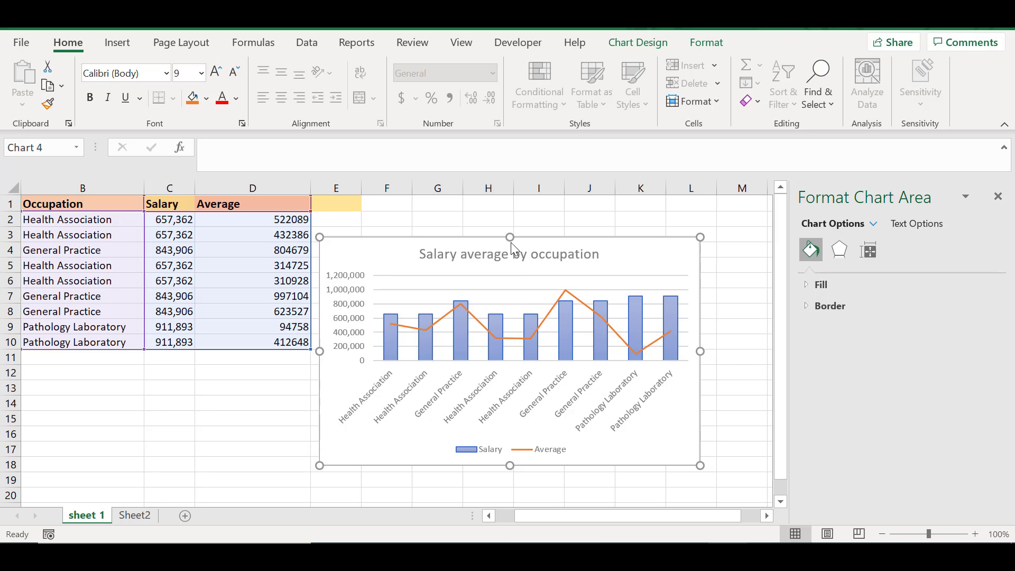
- Delete the recorded macro named "chart" from the open workbooks, working from sheet 1
{"action": "left_click", "coordinate": [516, 47]}
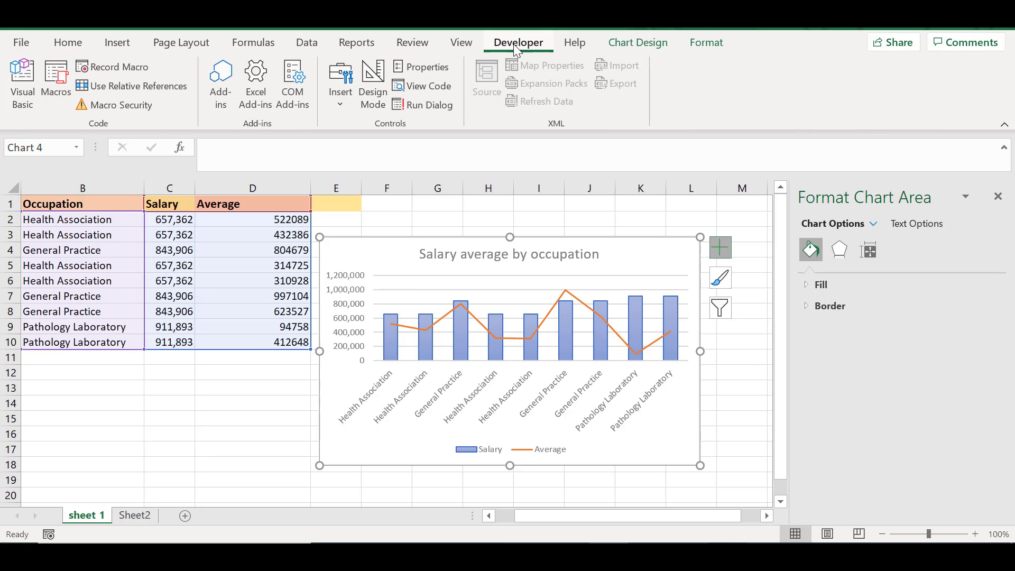
{"action": "left_click", "coordinate": [62, 74]}
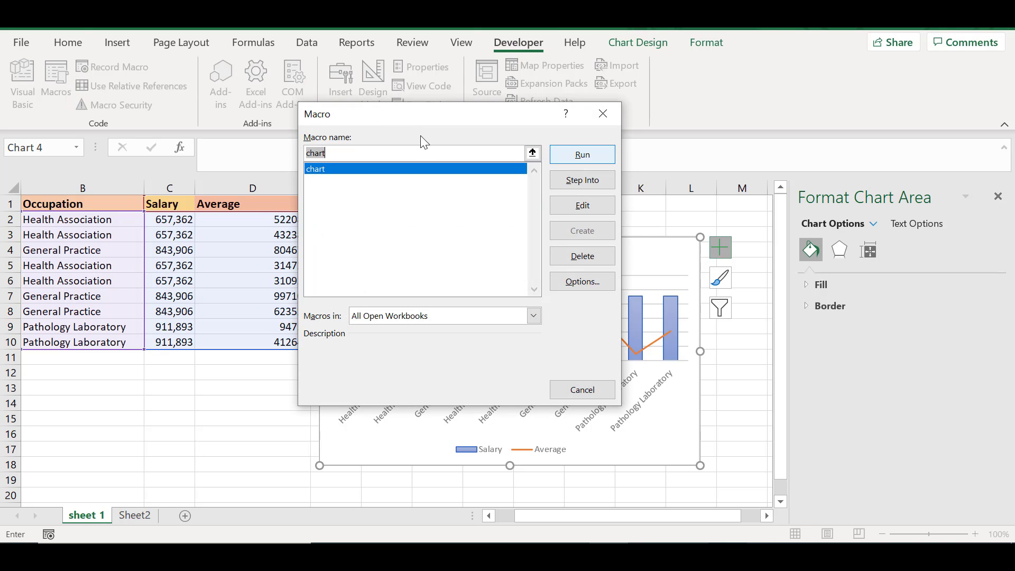
{"action": "left_click", "coordinate": [371, 170]}
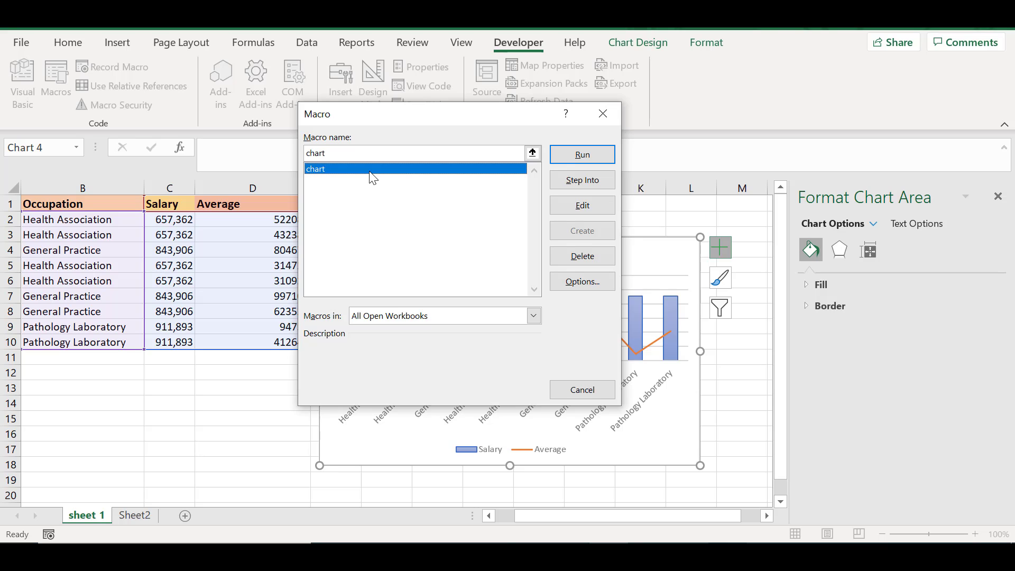
{"action": "left_click", "coordinate": [590, 252]}
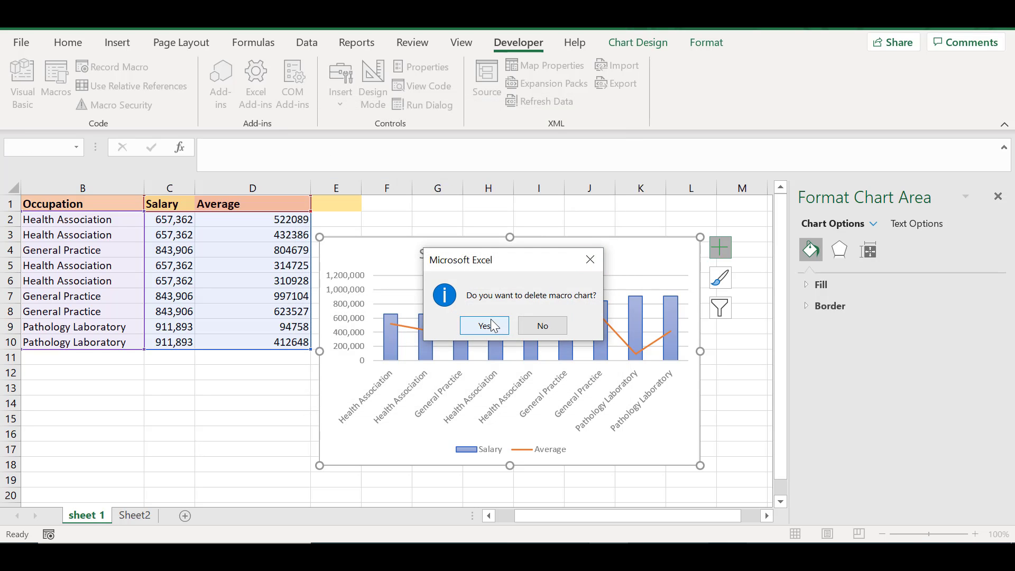
{"action": "left_click", "coordinate": [507, 324]}
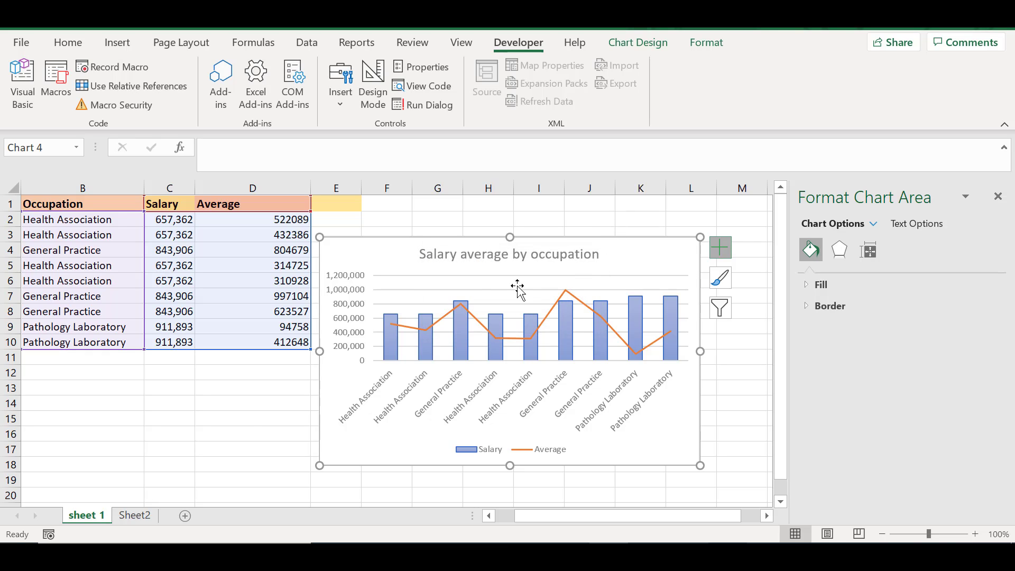